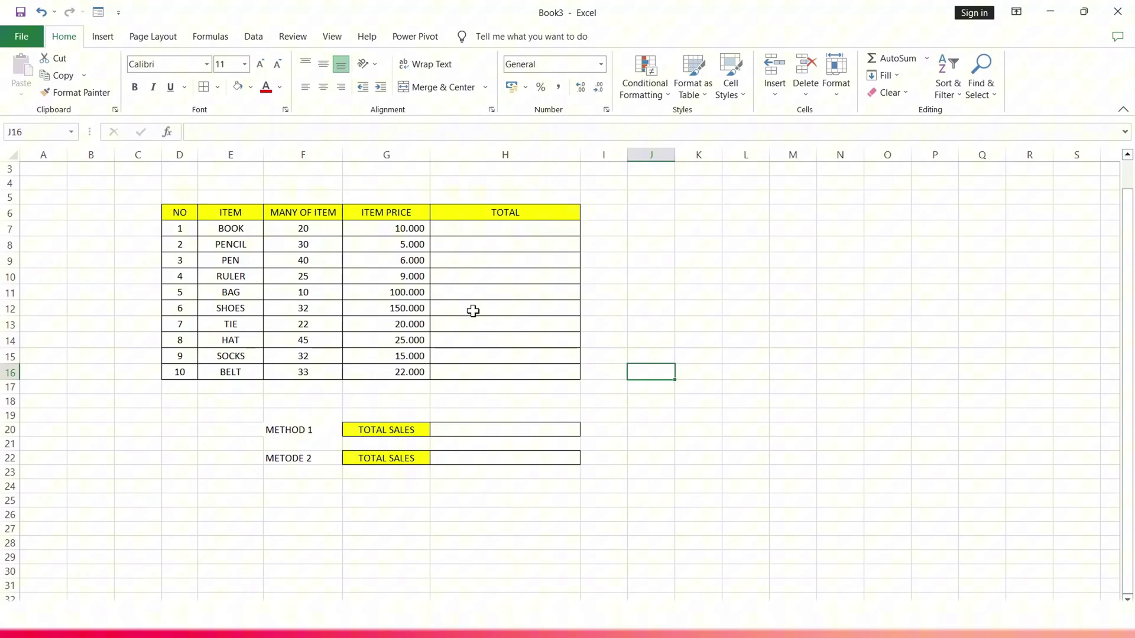
Give cell F20, the METHOD 1 label, a blue background fill
click(314, 430)
click(237, 87)
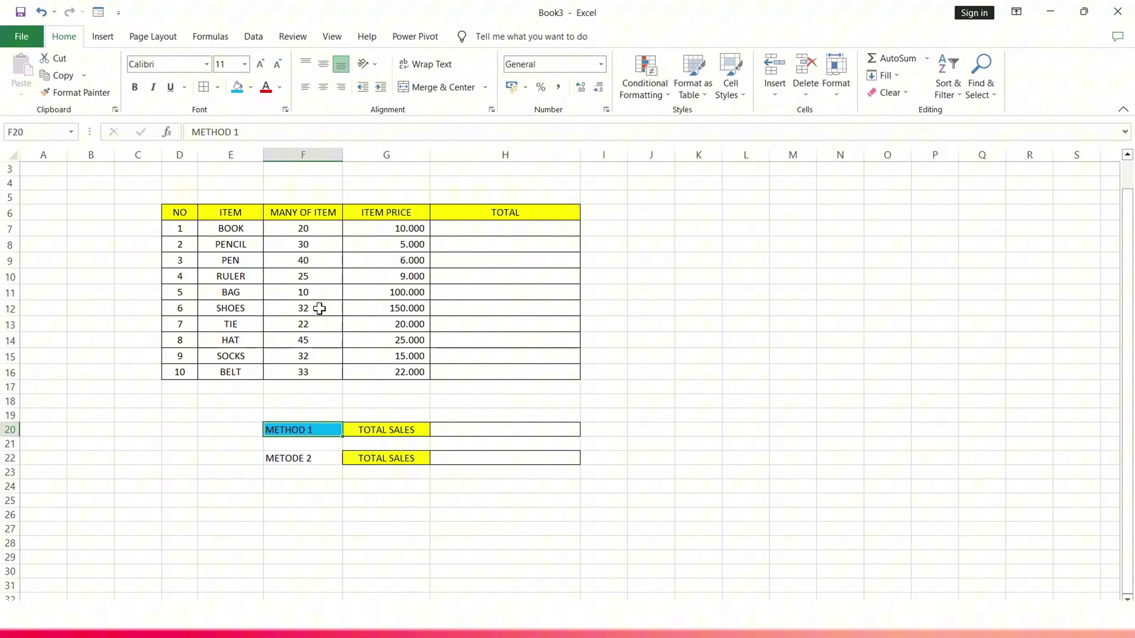
Enter the BOOK total in H7 as quantity 20 times its price, giving 200.000
click(475, 232)
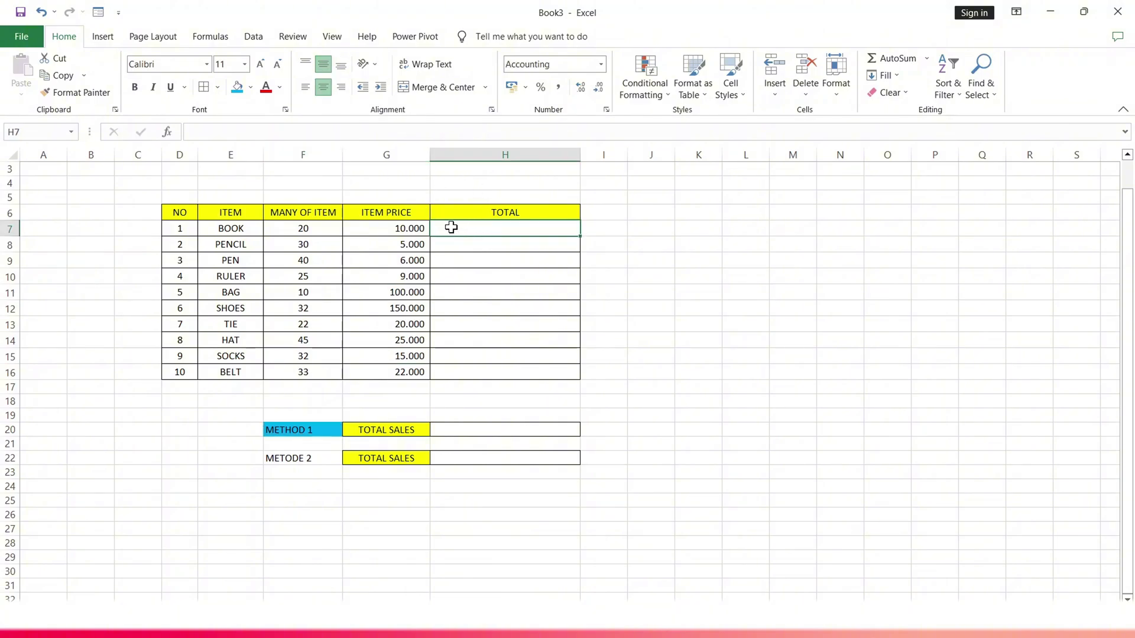
text(=)
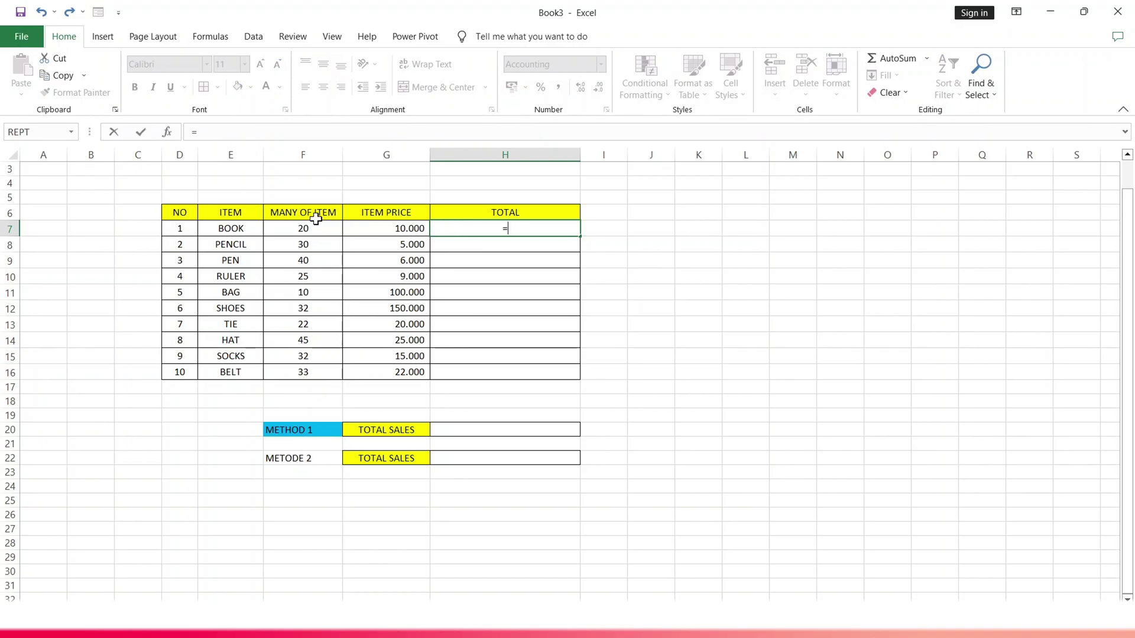
text(20*10000)
key(Return)
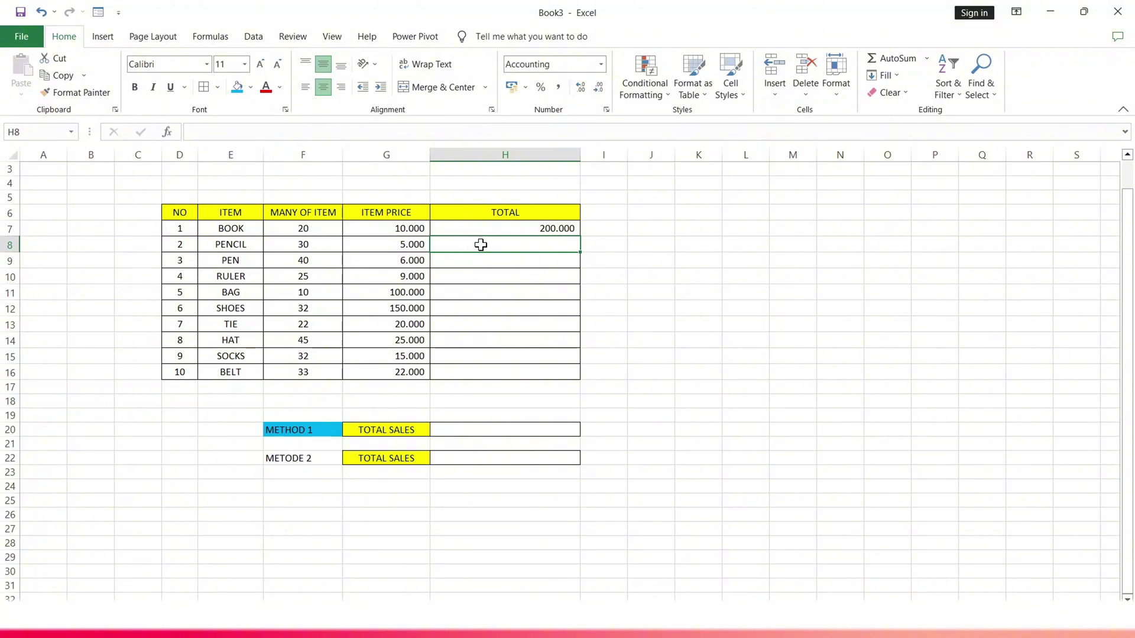
Enter the PENCIL total in H8 as =F8*G8, giving 150.000
text(=)
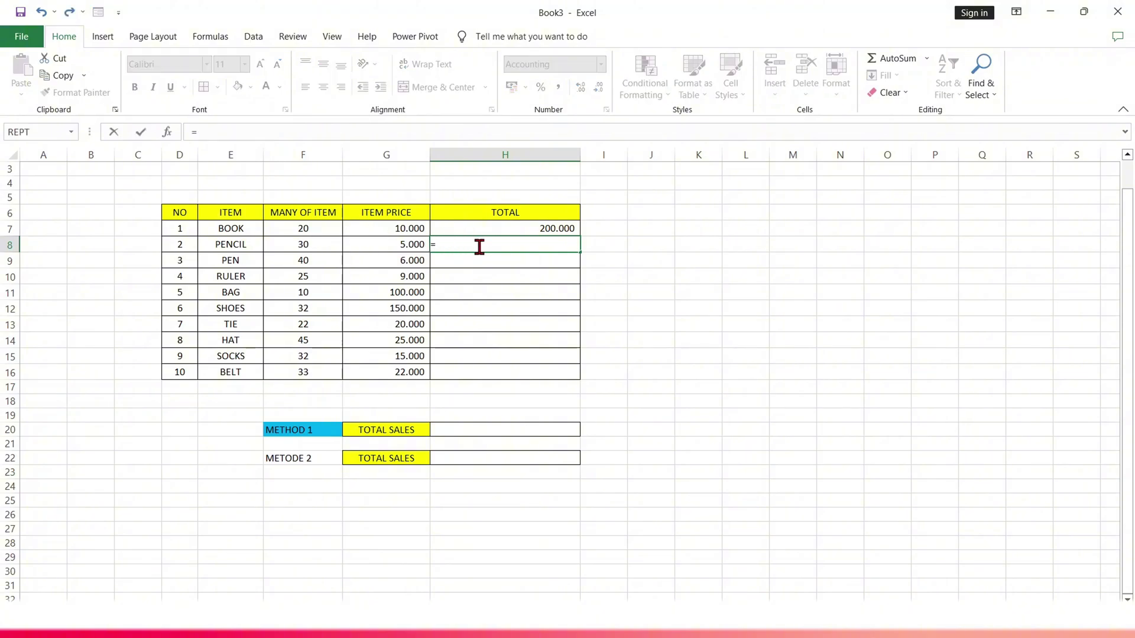
click(323, 244)
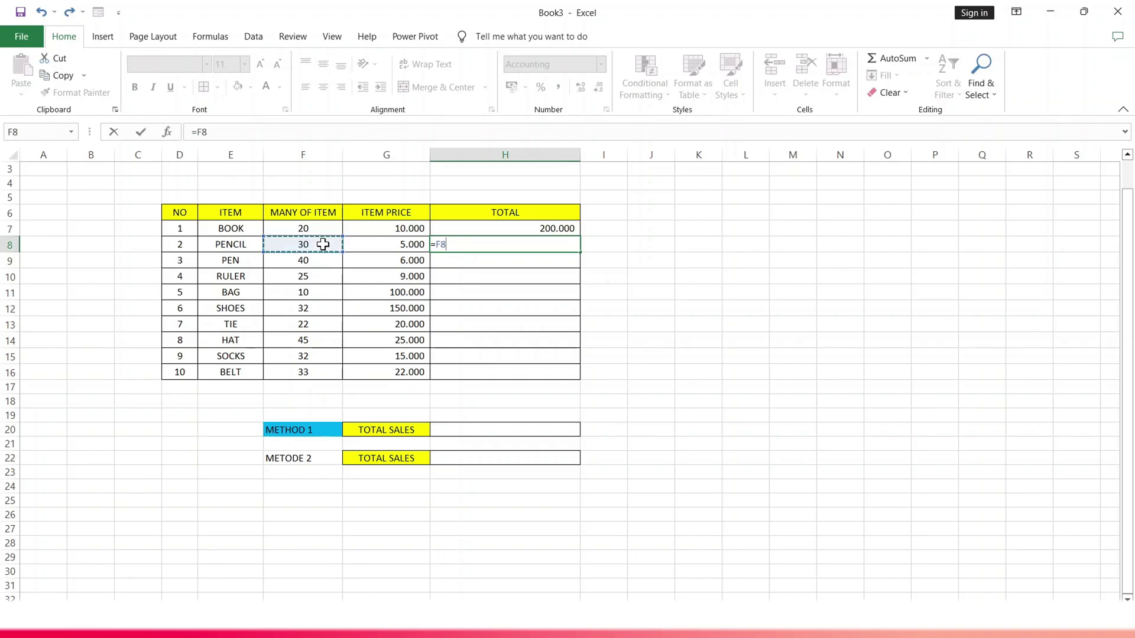
text(*)
click(403, 248)
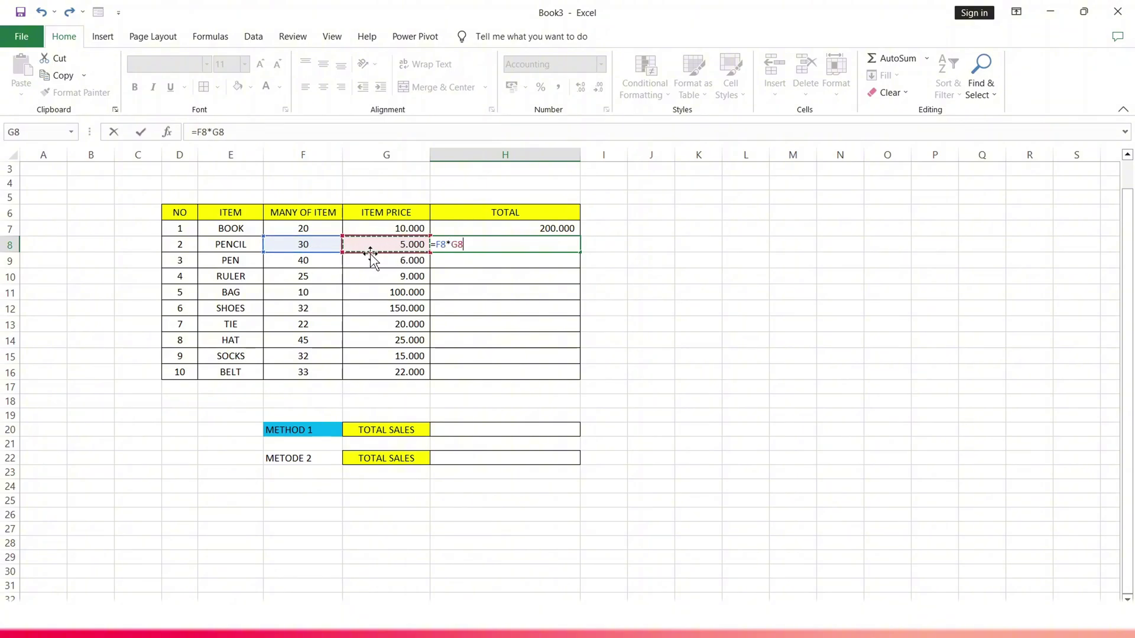
key(Return)
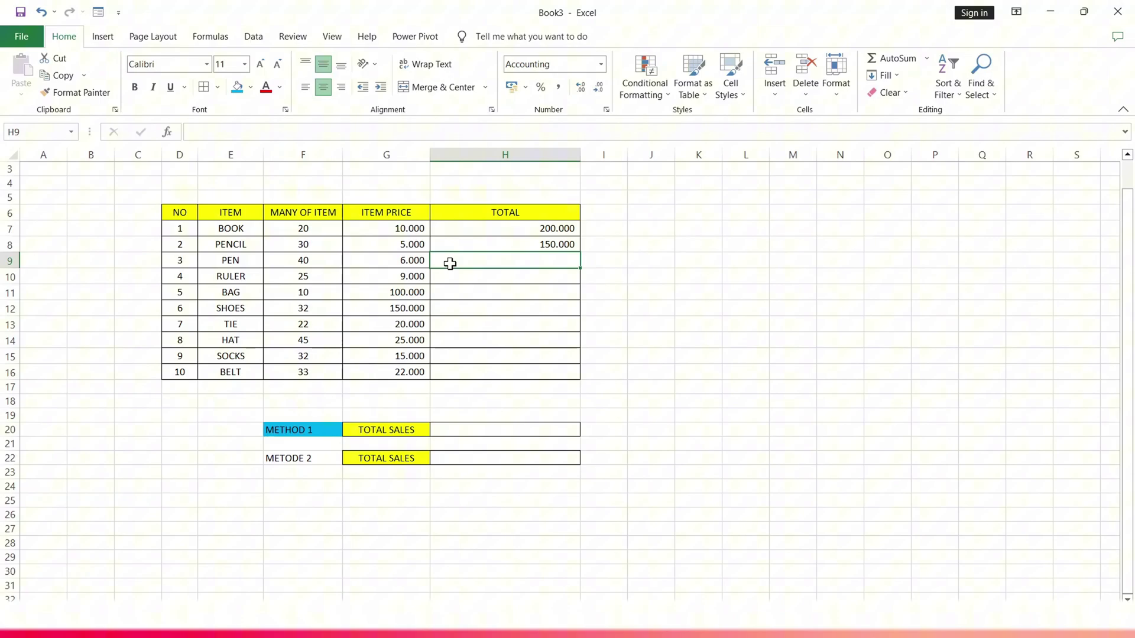
Enter the PEN total in H9 as =F9*G9, giving 240.000
text(+)
key(Escape)
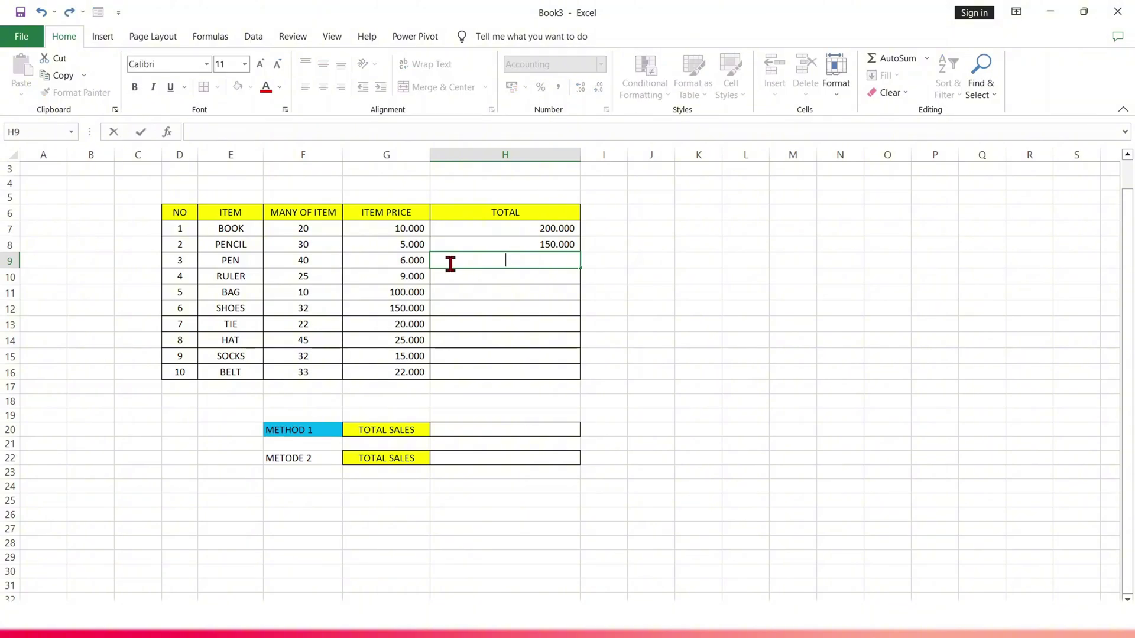
text(=)
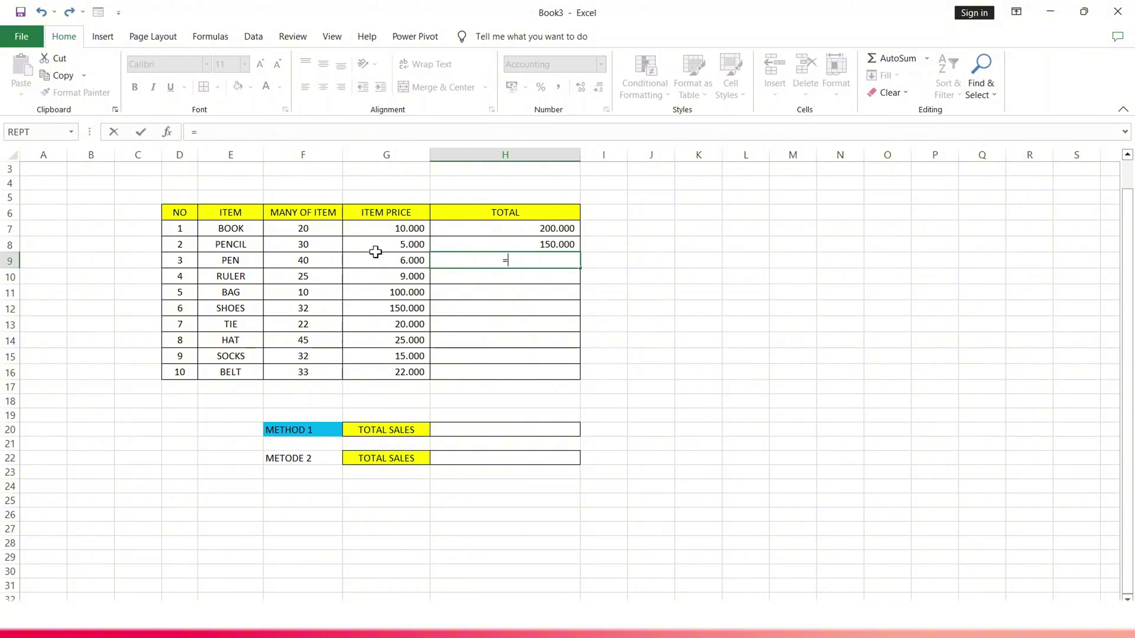
click(303, 260)
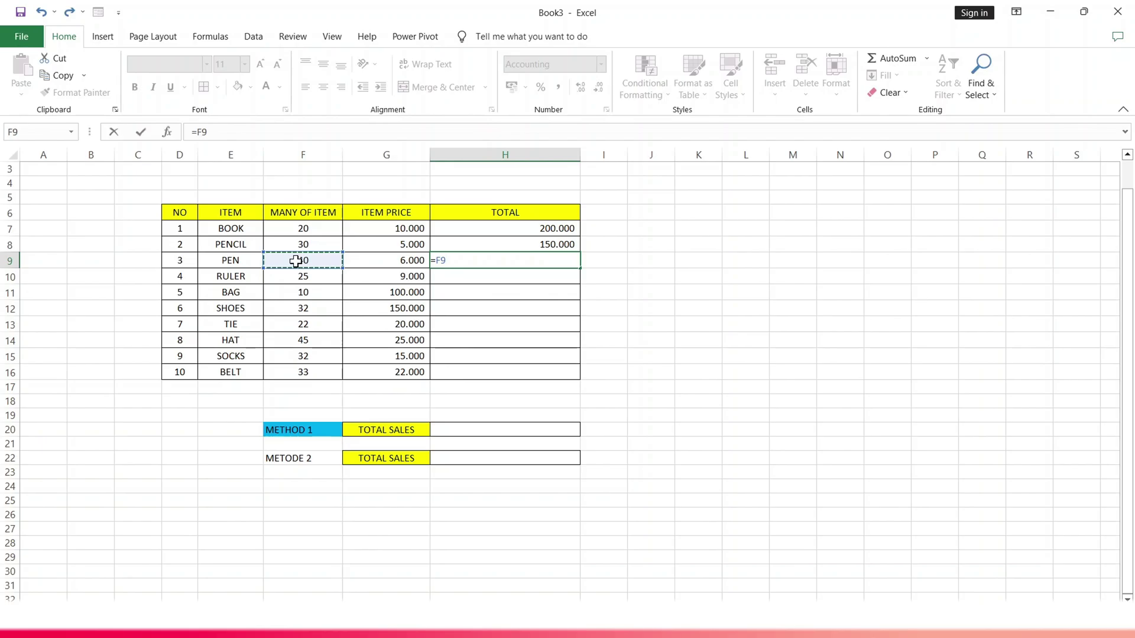
text(*)
click(380, 261)
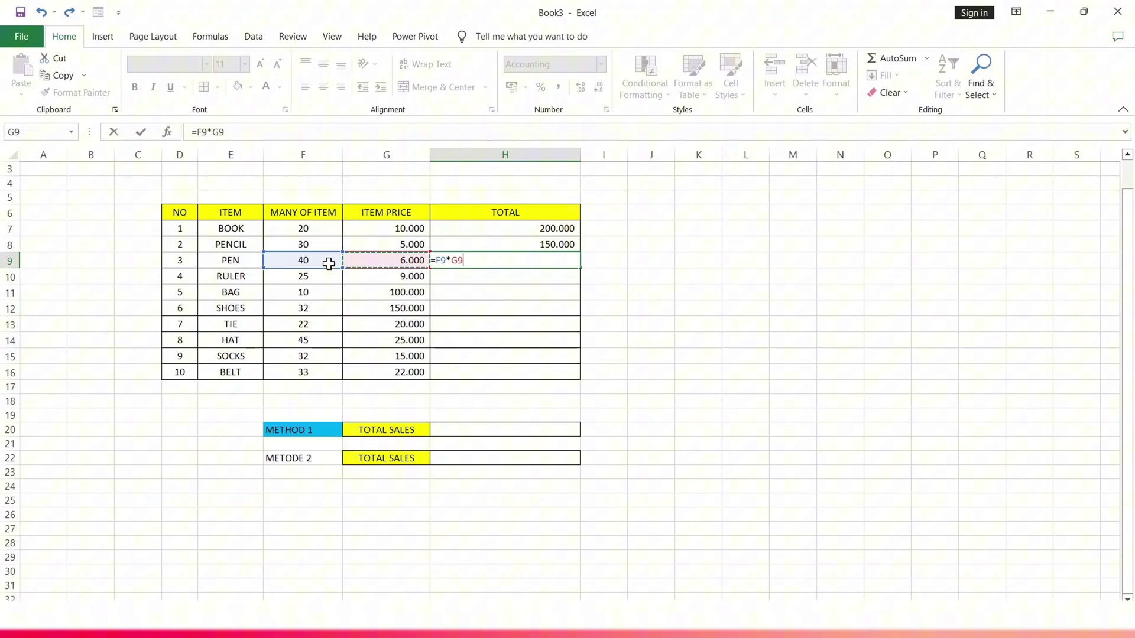
key(Return)
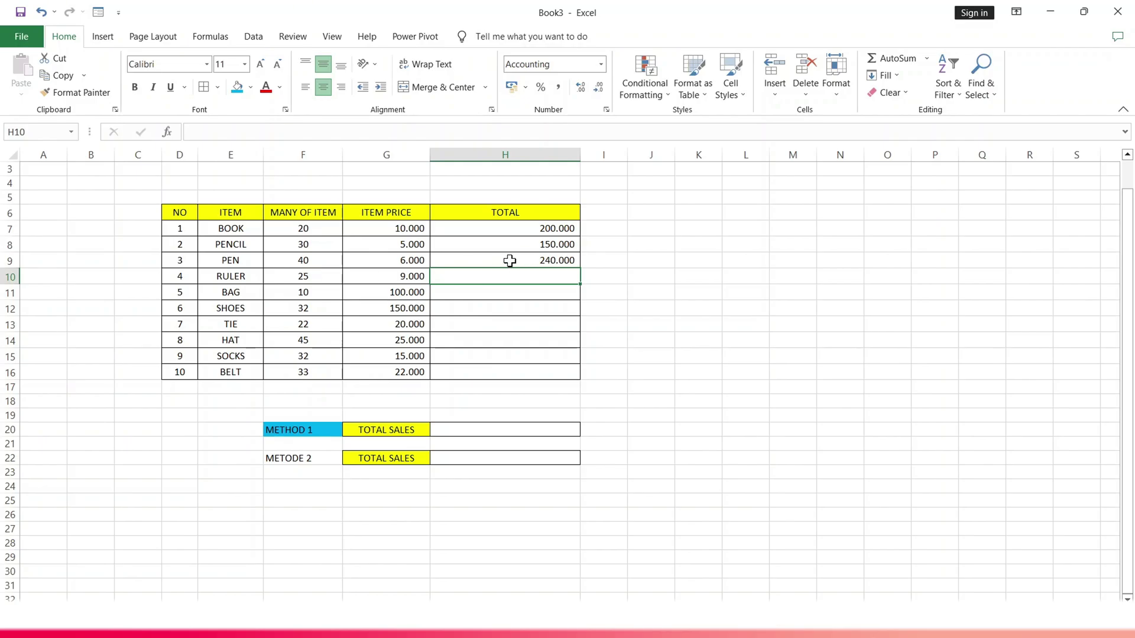
Fill the H7:H9 totals down to H16 so RULER through BELT get totals, e.g. SHOES 4.800.000
click(549, 225)
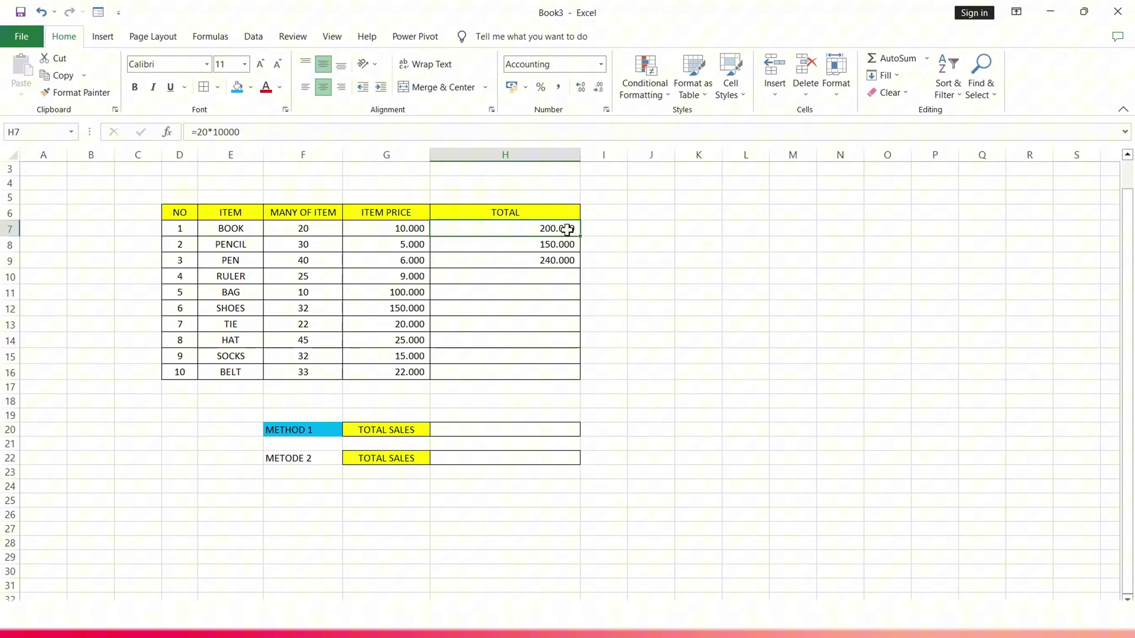
drag(567, 229, 582, 381)
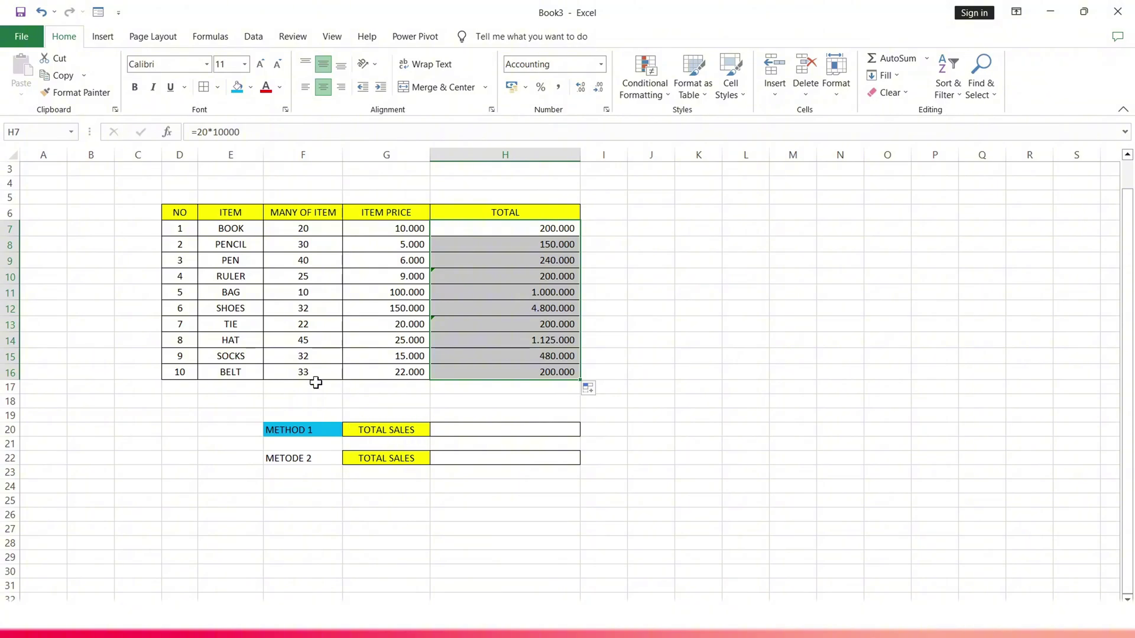
double_click(449, 426)
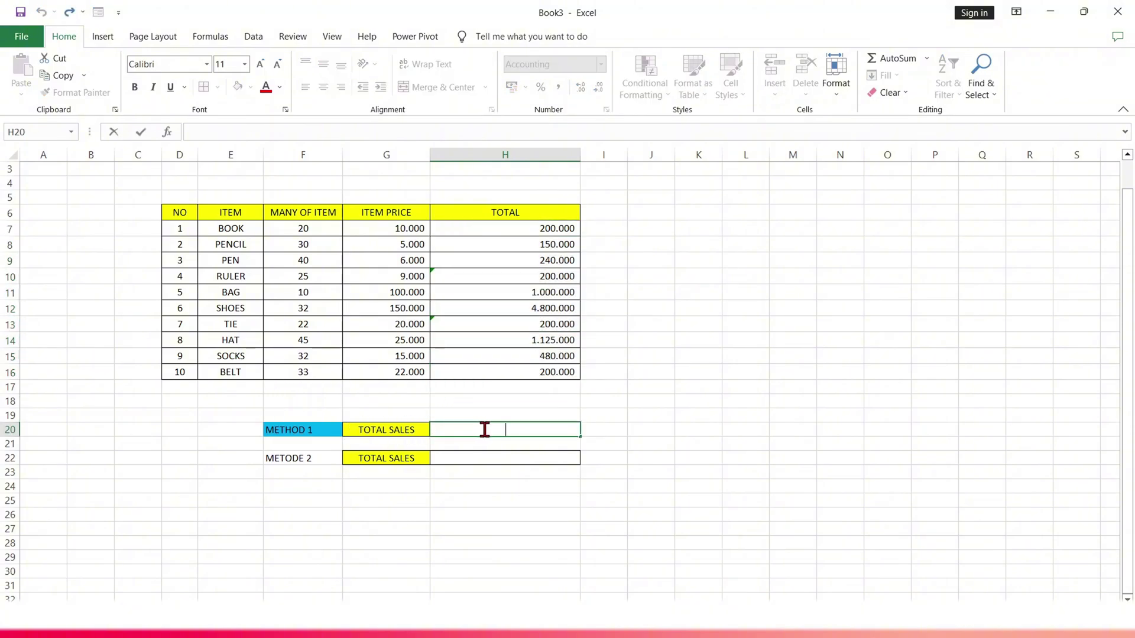
text(=)
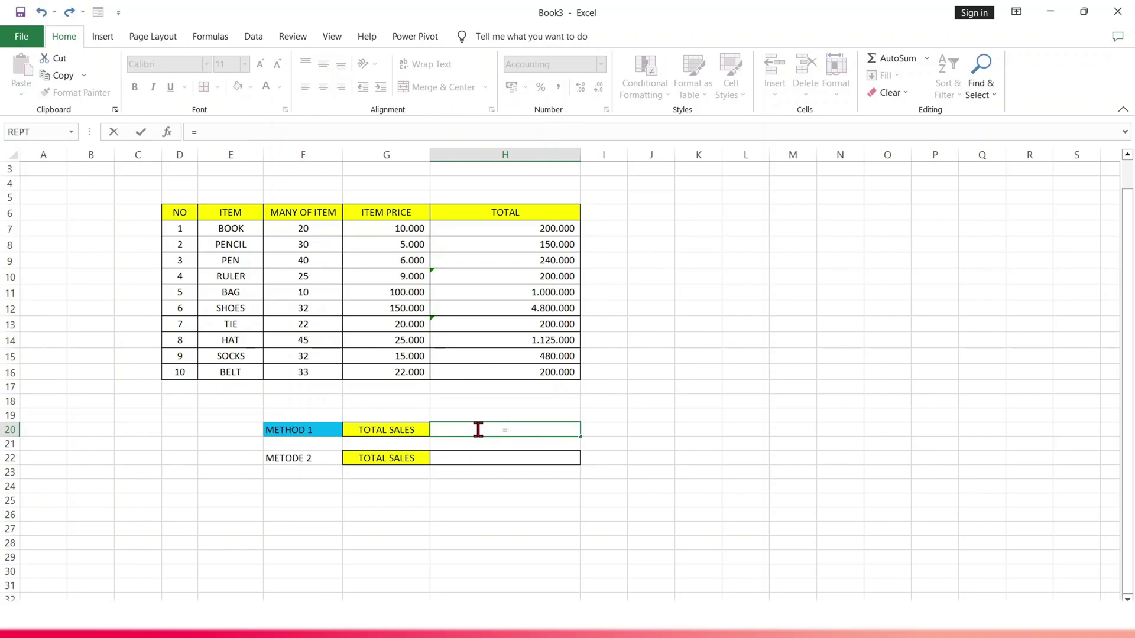
text(SUM()
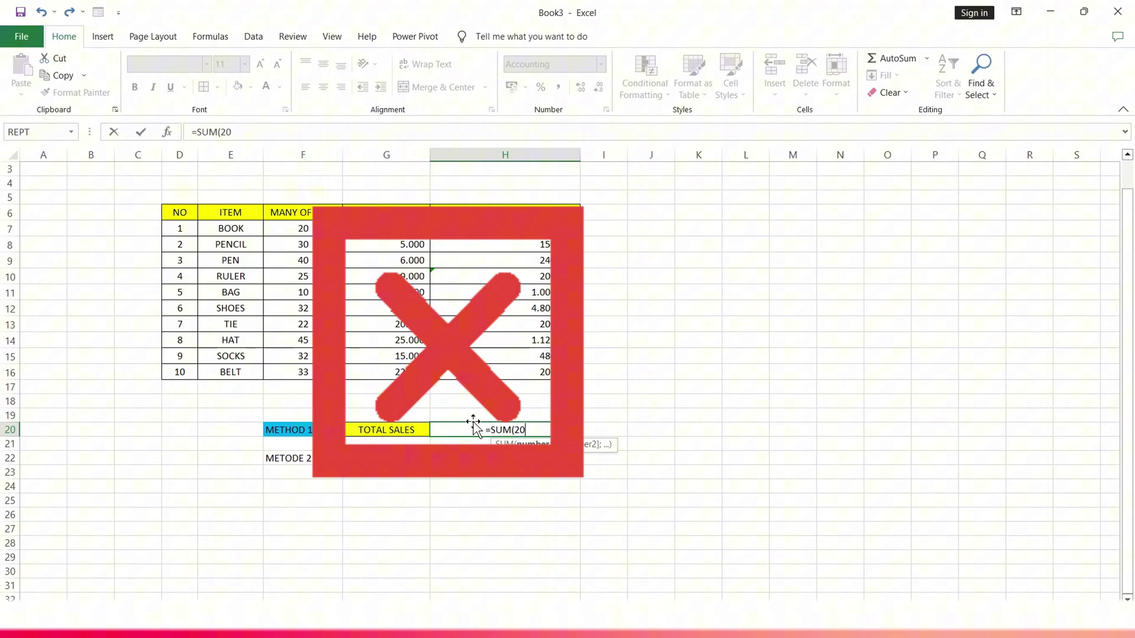
click(537, 229)
text(+)
click(539, 244)
text(+)
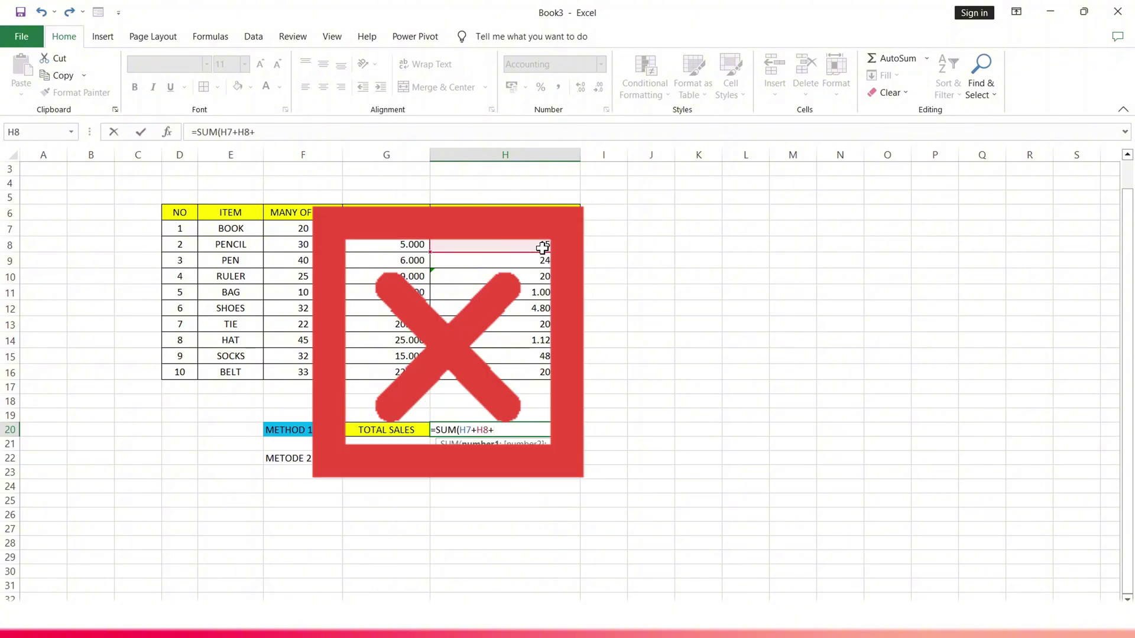
click(545, 260)
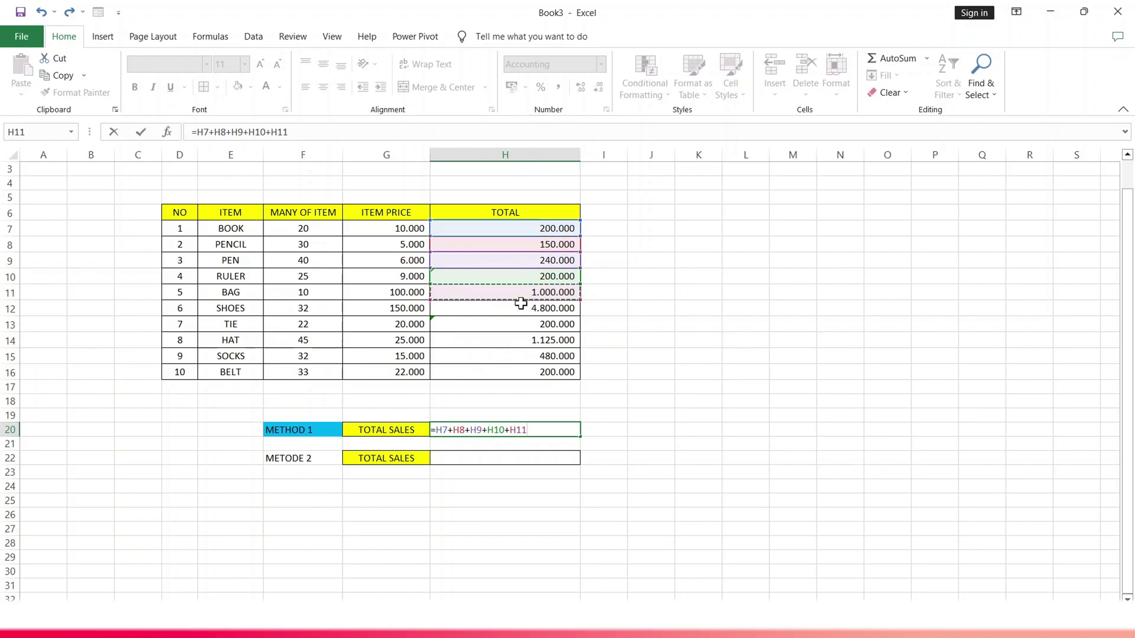
key(shift+Home)
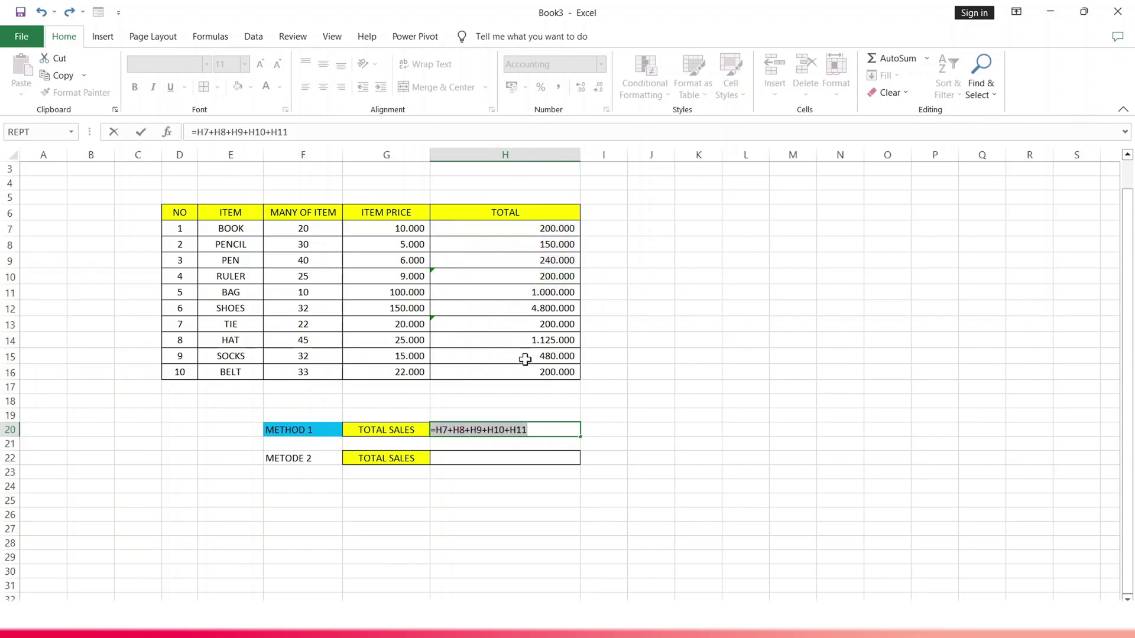
key(Escape)
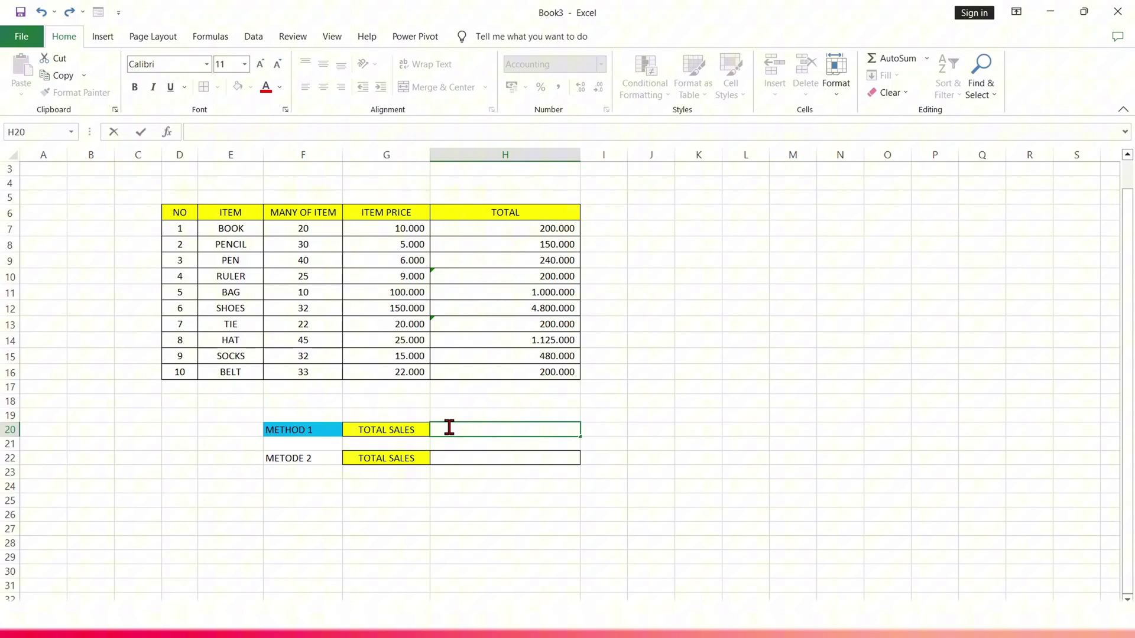
Enter =SUM(H7:H16) in the Method 1 TOTAL SALES cell H20, giving 8.595.000
text(=)
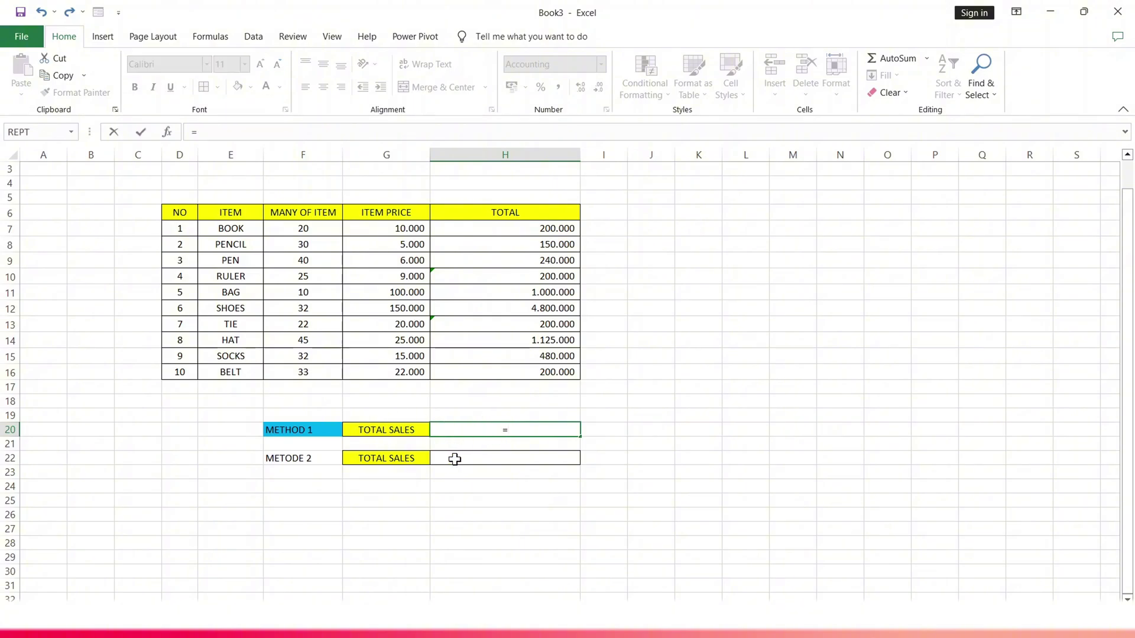
text(SUM)
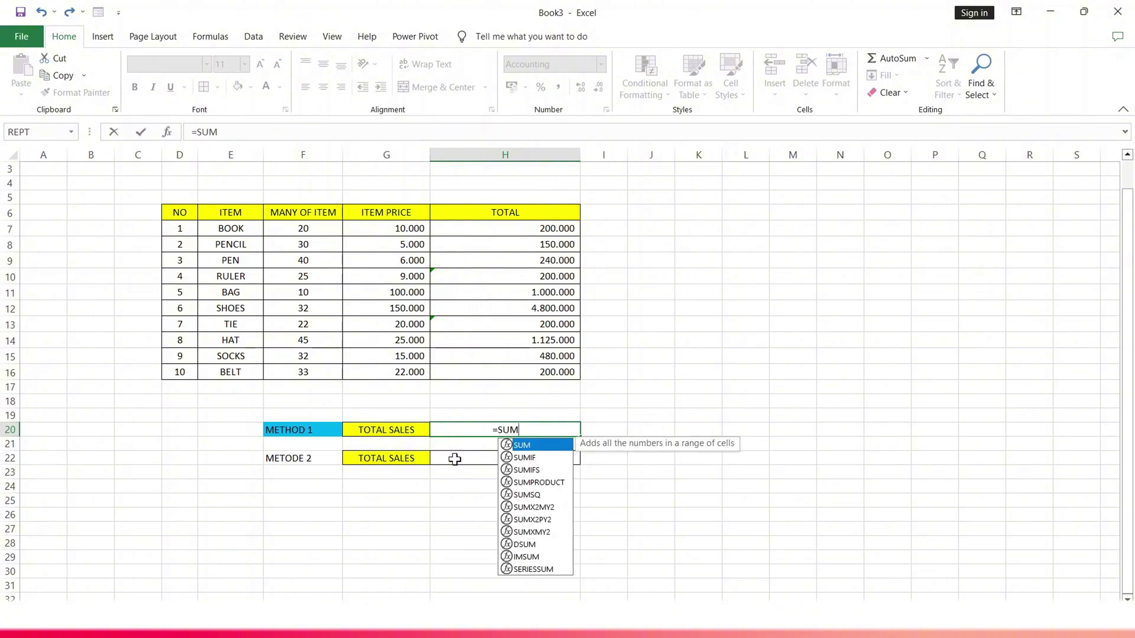
text(()
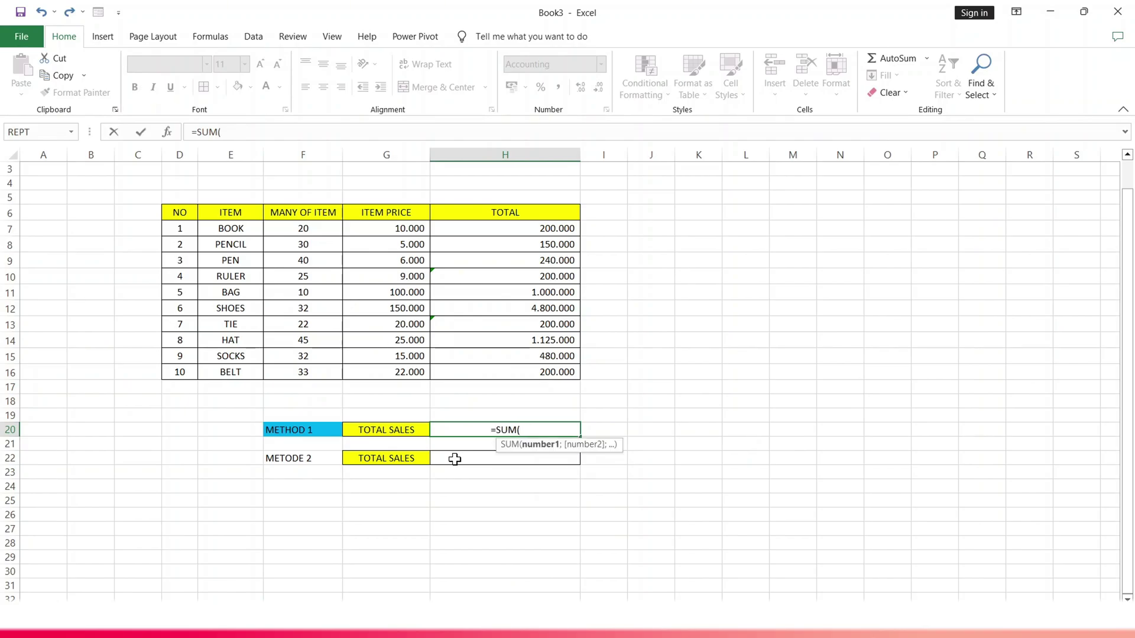
drag(509, 226, 516, 367)
text())
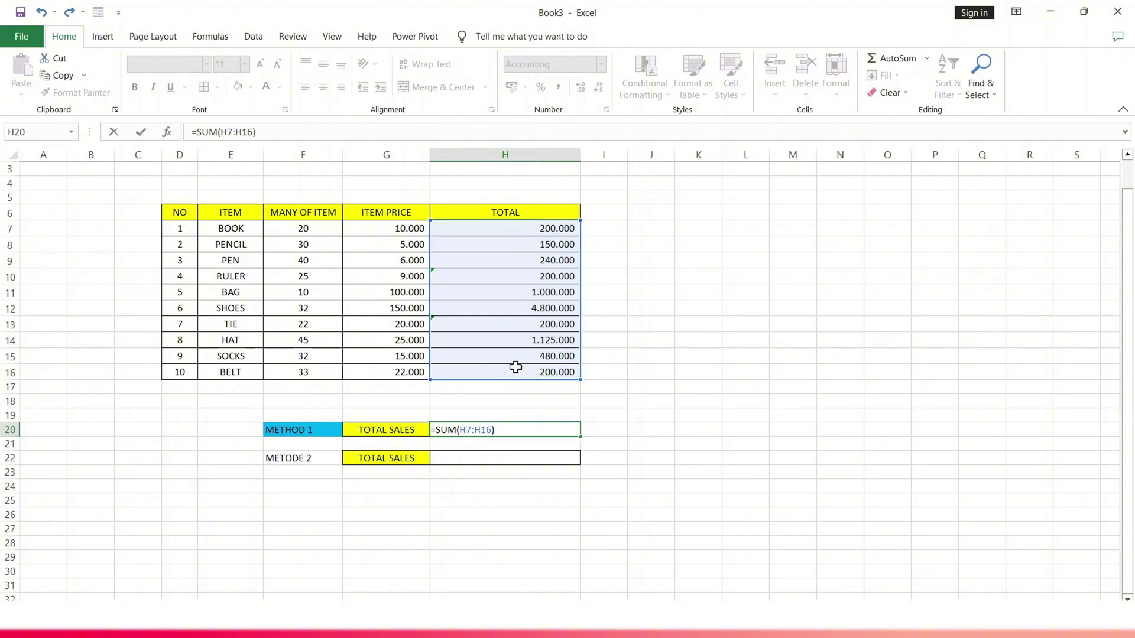
key(Return)
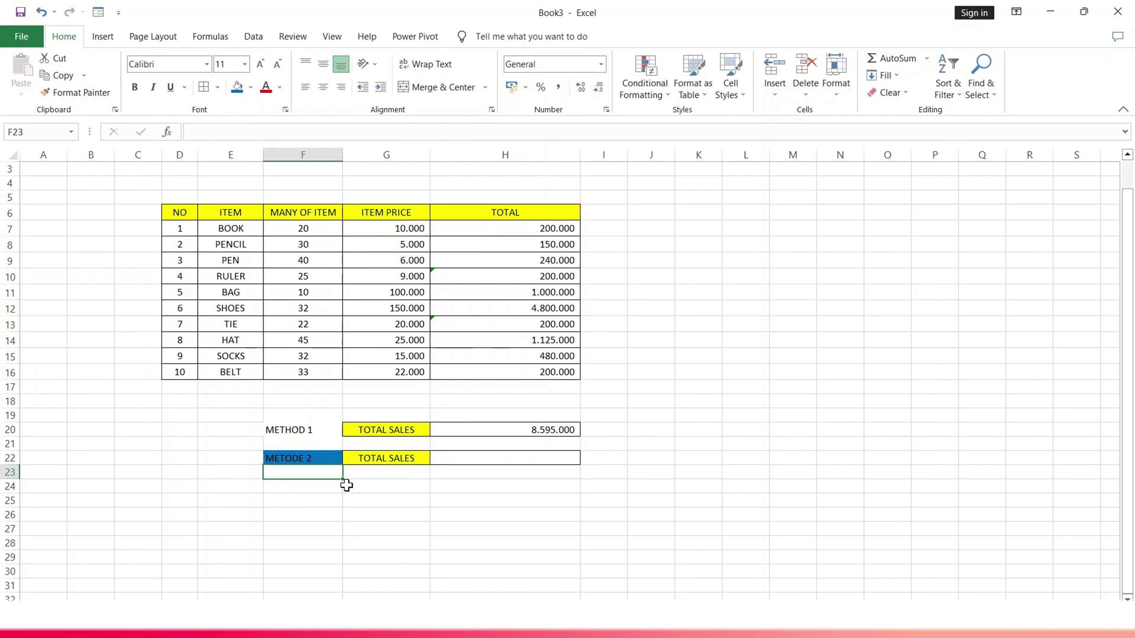
Enter =SUMPRODUCT(F7:F16;G7:G16) in the Method 2 TOTAL SALES cell H22, giving 8.595.000
double_click(436, 459)
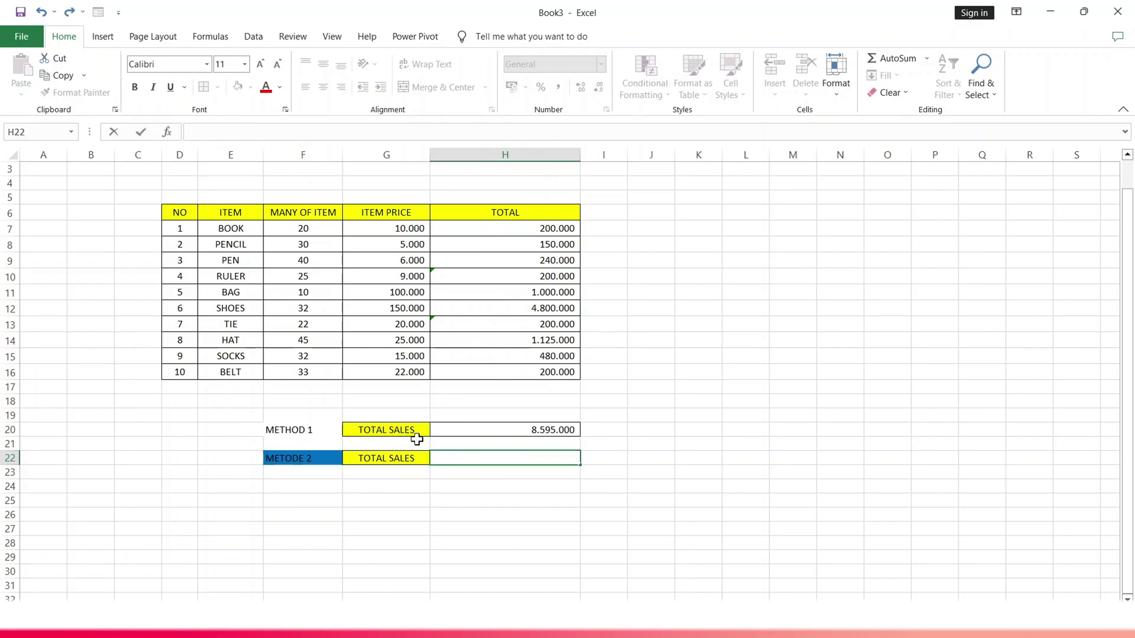
text(=)
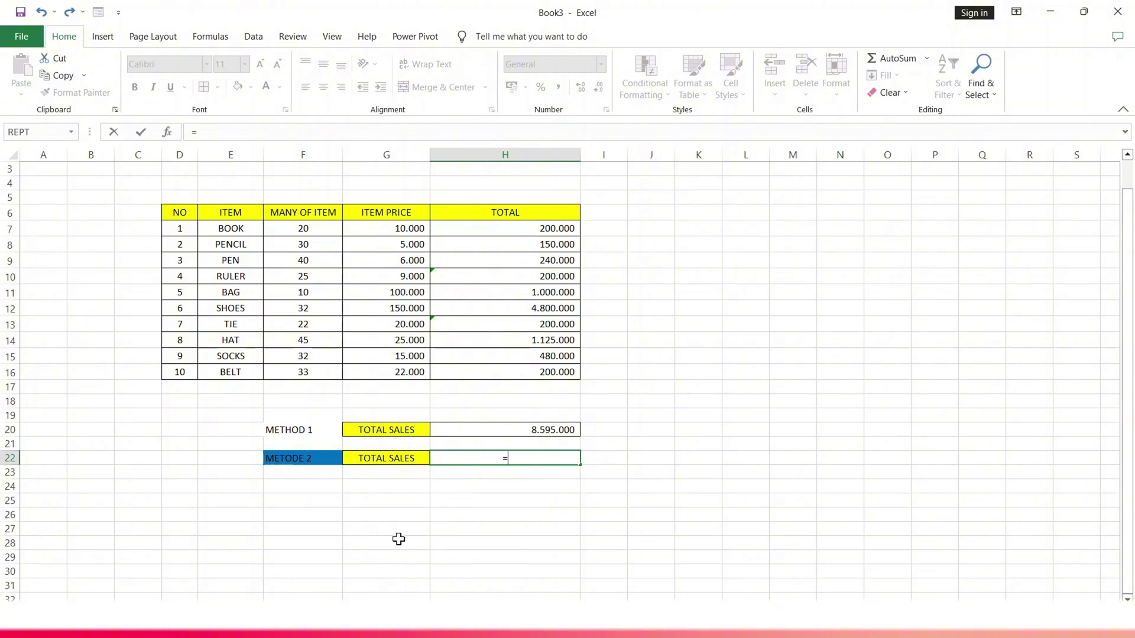
text(SUMPRODUCT()
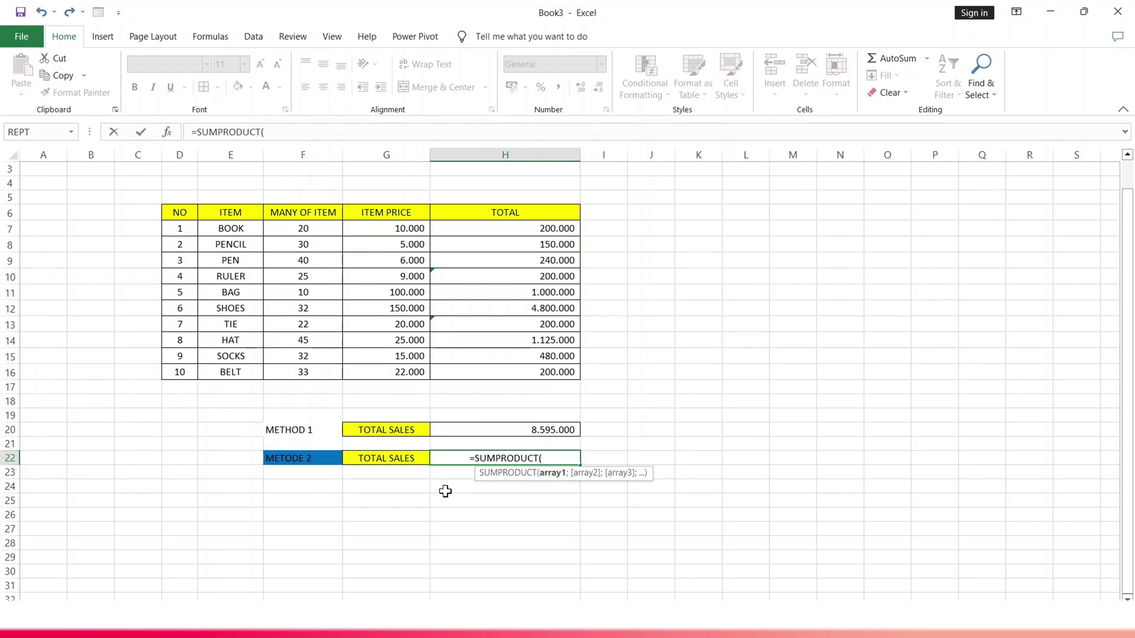
drag(314, 226, 321, 370)
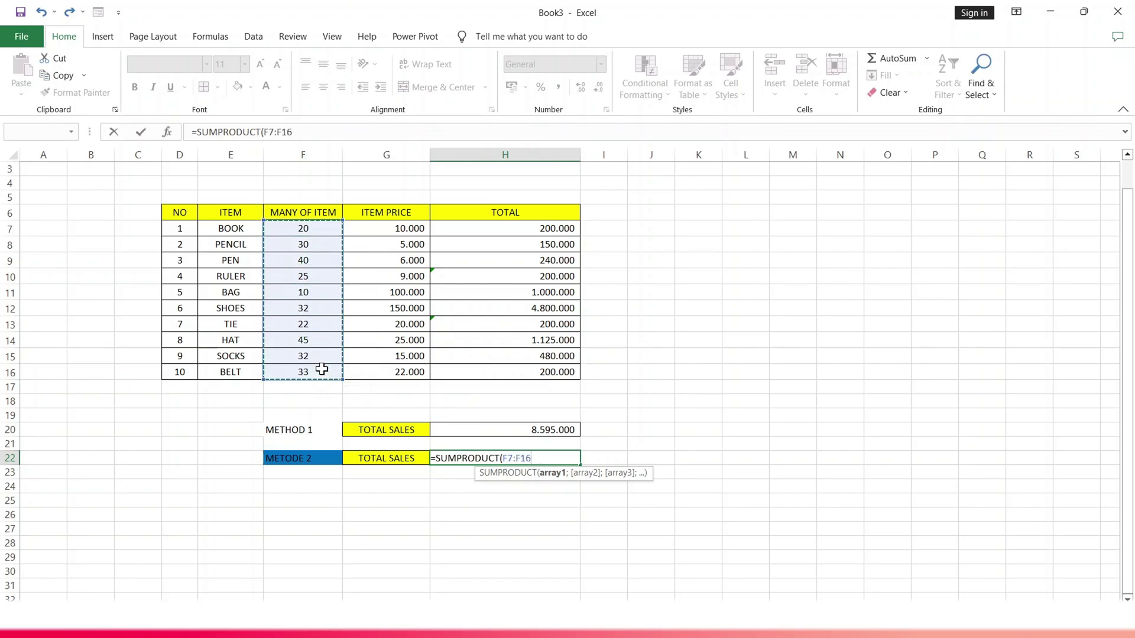
text(;)
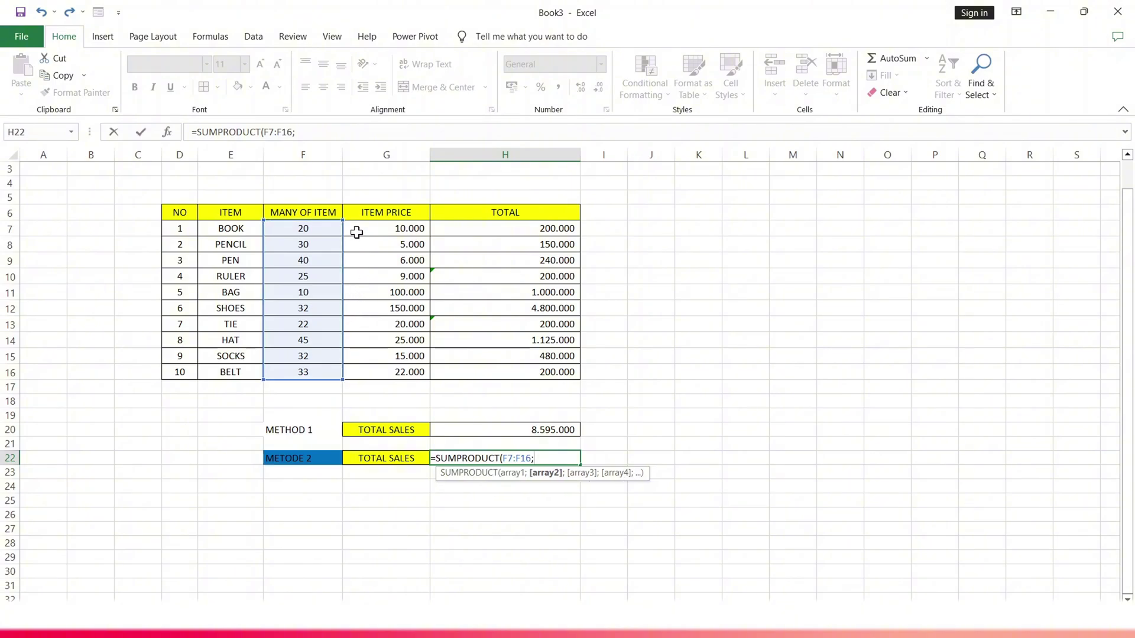
drag(355, 228, 377, 369)
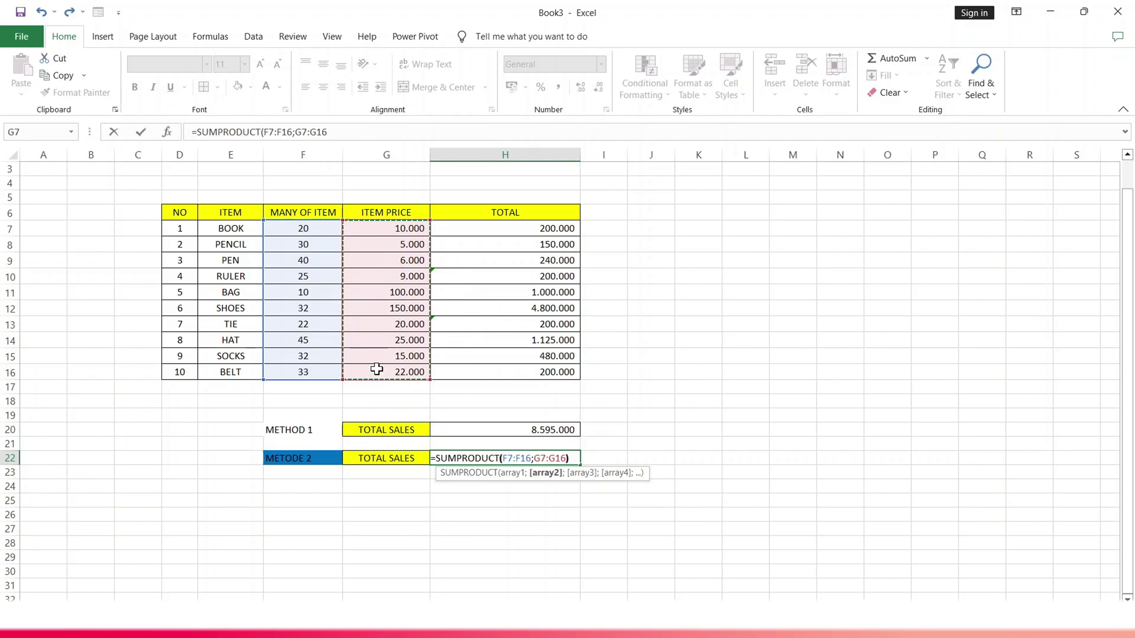
text())
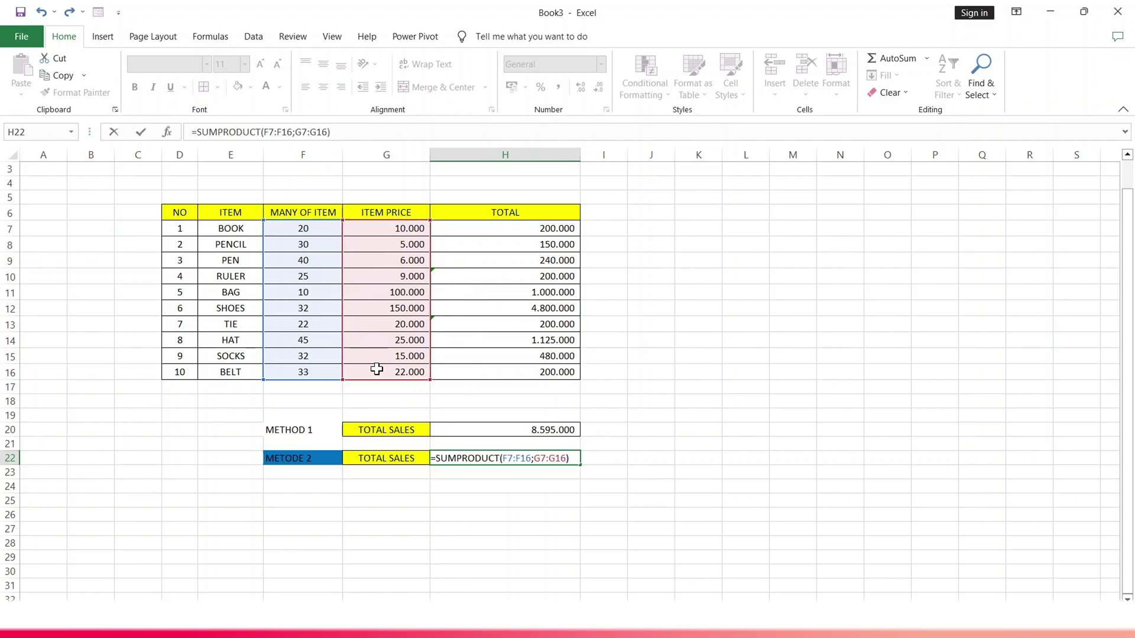
key(Return)
click(603, 443)
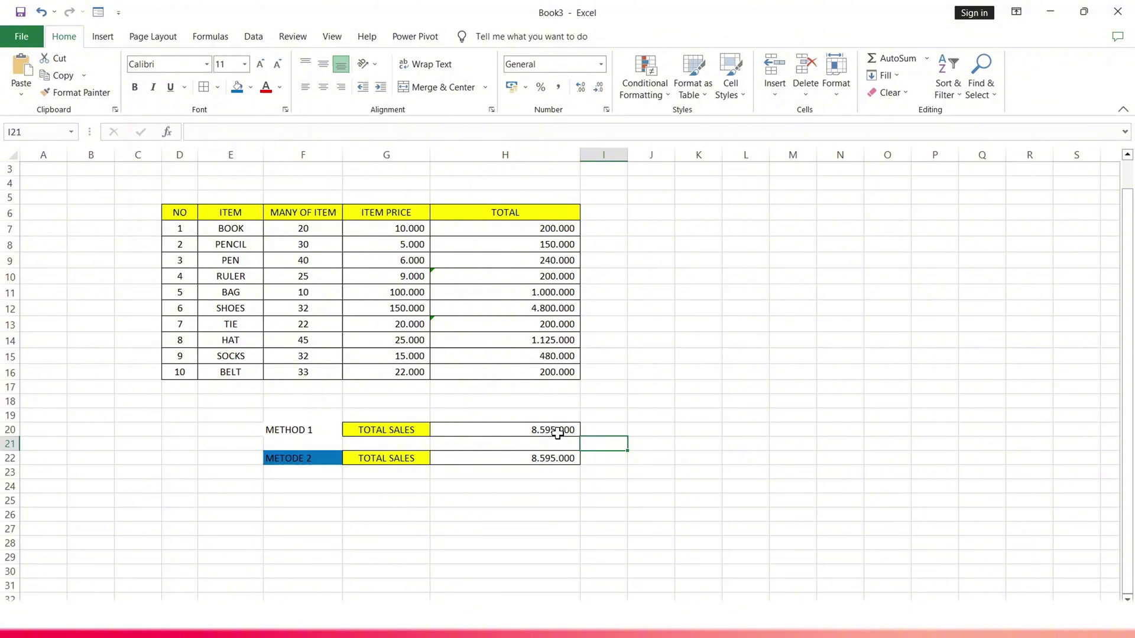